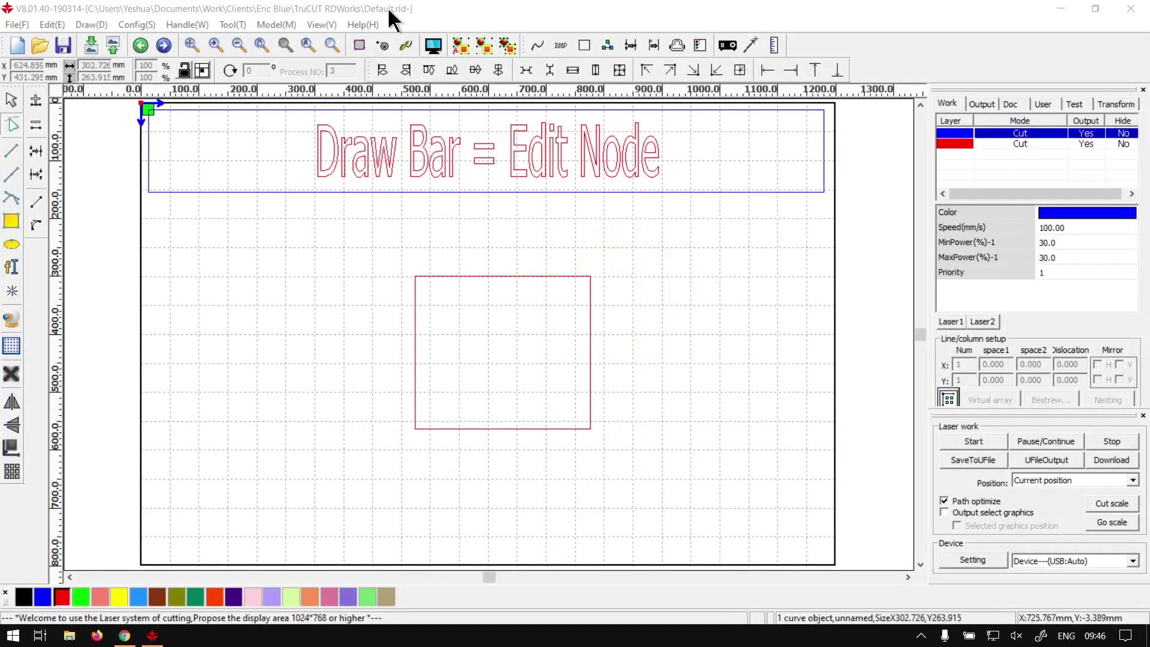
# - Check which toolbars are enabled for display, such as the Draw Bar
pyautogui.click(393, 15)
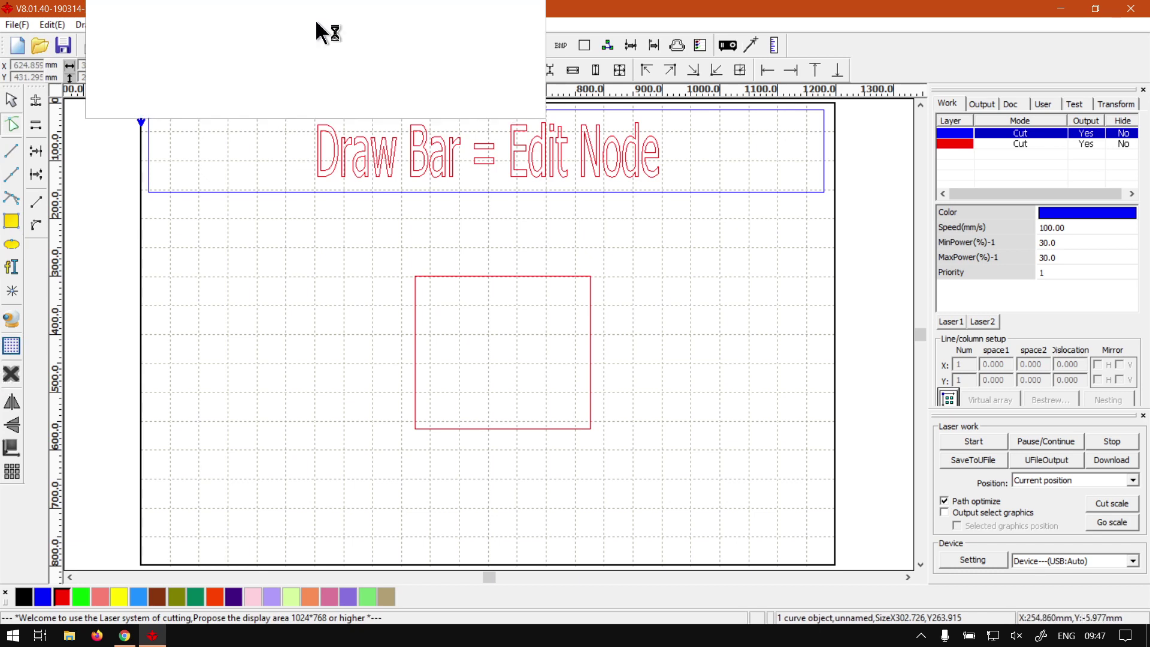
pyautogui.click(320, 25)
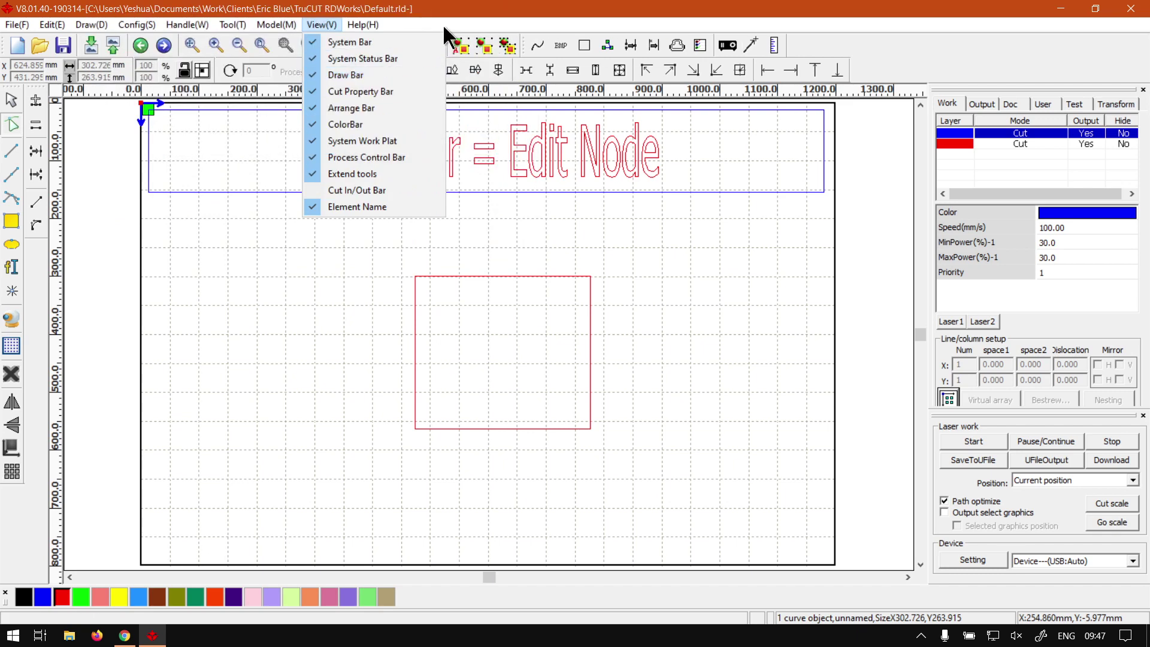
pyautogui.click(494, 19)
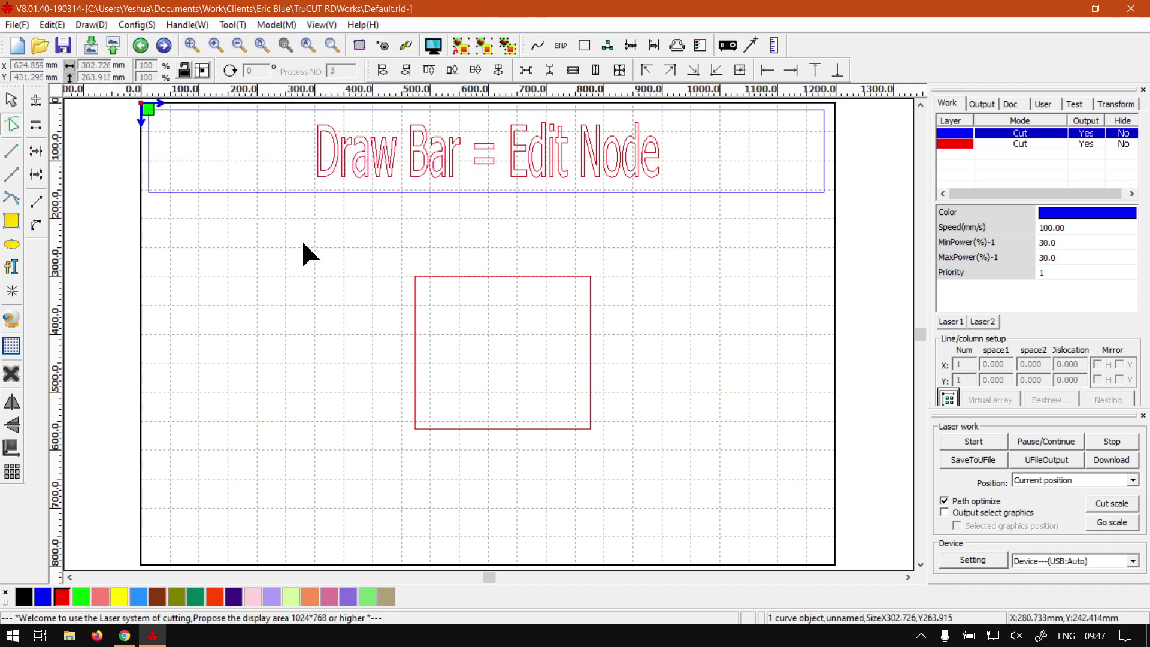
# - Activate the Edit Node tool and select the red rectangle to show its corner nodes
pyautogui.click(15, 125)
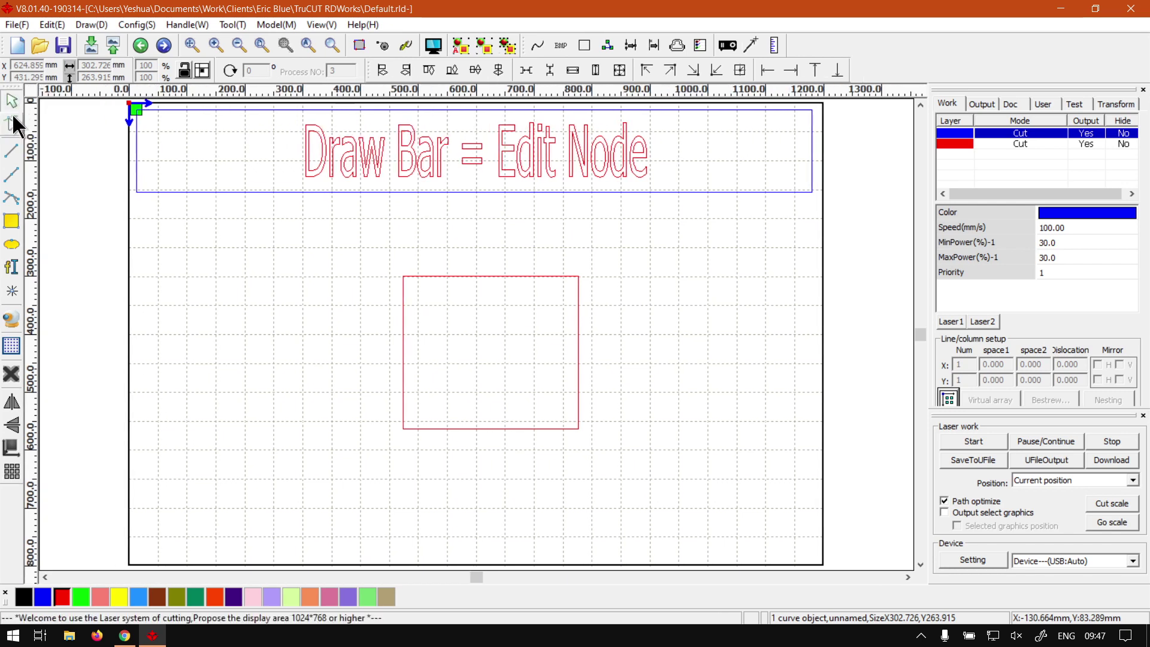
pyautogui.click(15, 122)
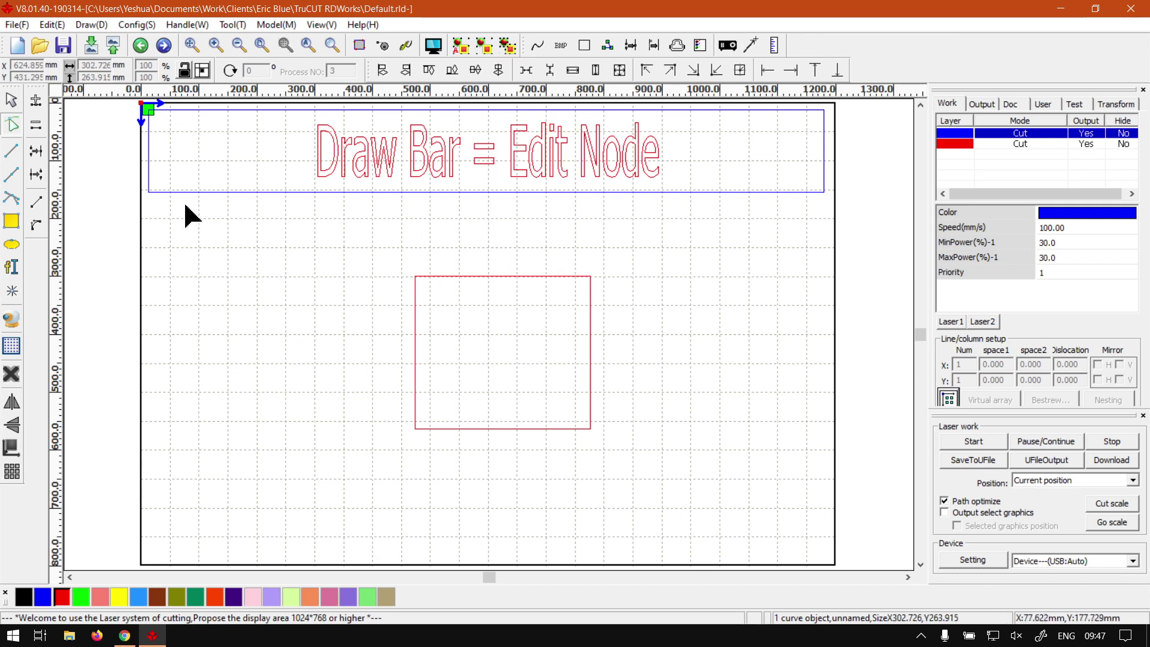
pyautogui.click(424, 277)
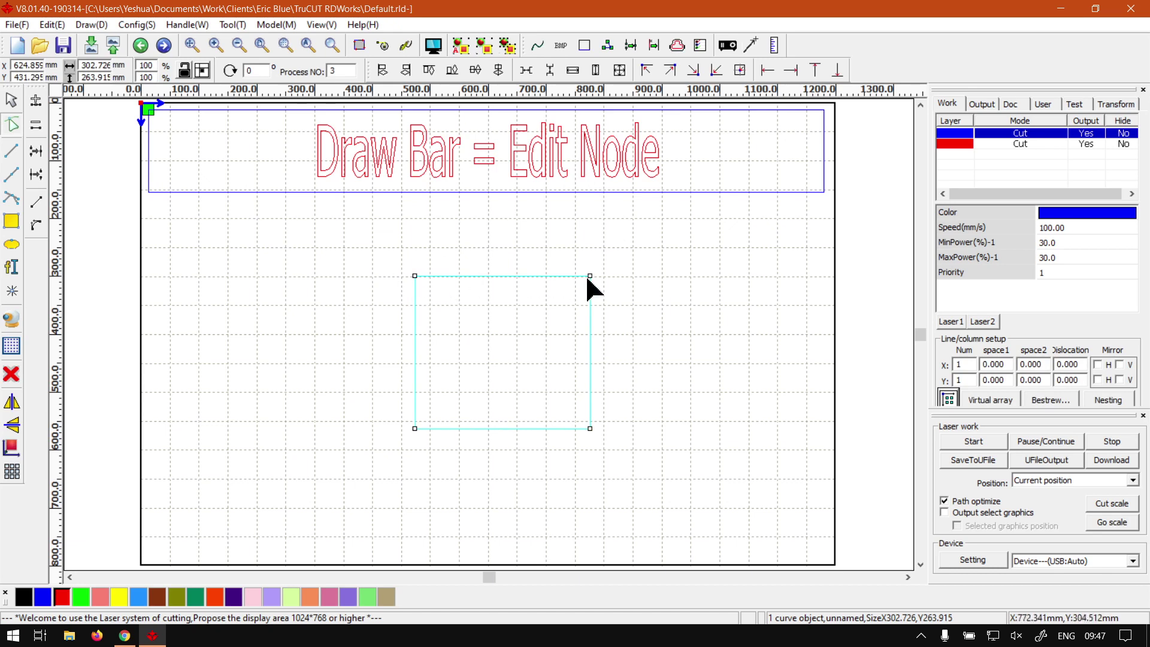
# - Draw a diagonal line about 210 mm wide and 257 mm high beside the rectangle and show its end nodes
pyautogui.click(12, 152)
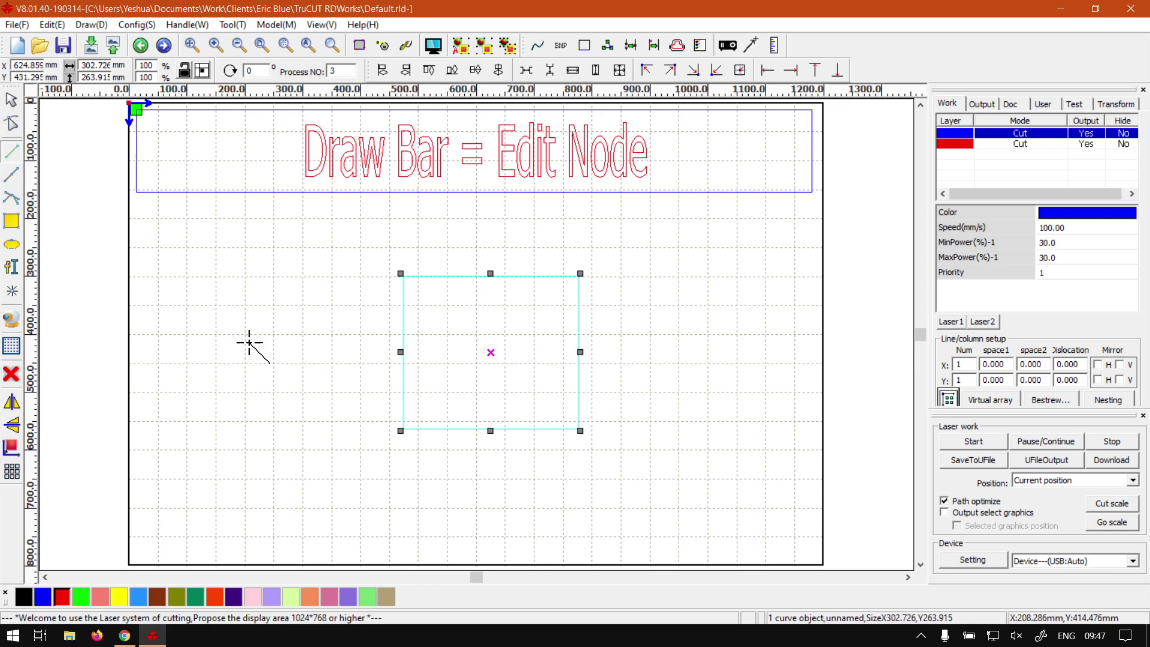
pyautogui.moveTo(226, 419)
pyautogui.mouseDown()
pyautogui.moveTo(315, 257)
pyautogui.moveTo(346, 270)
pyautogui.mouseUp()
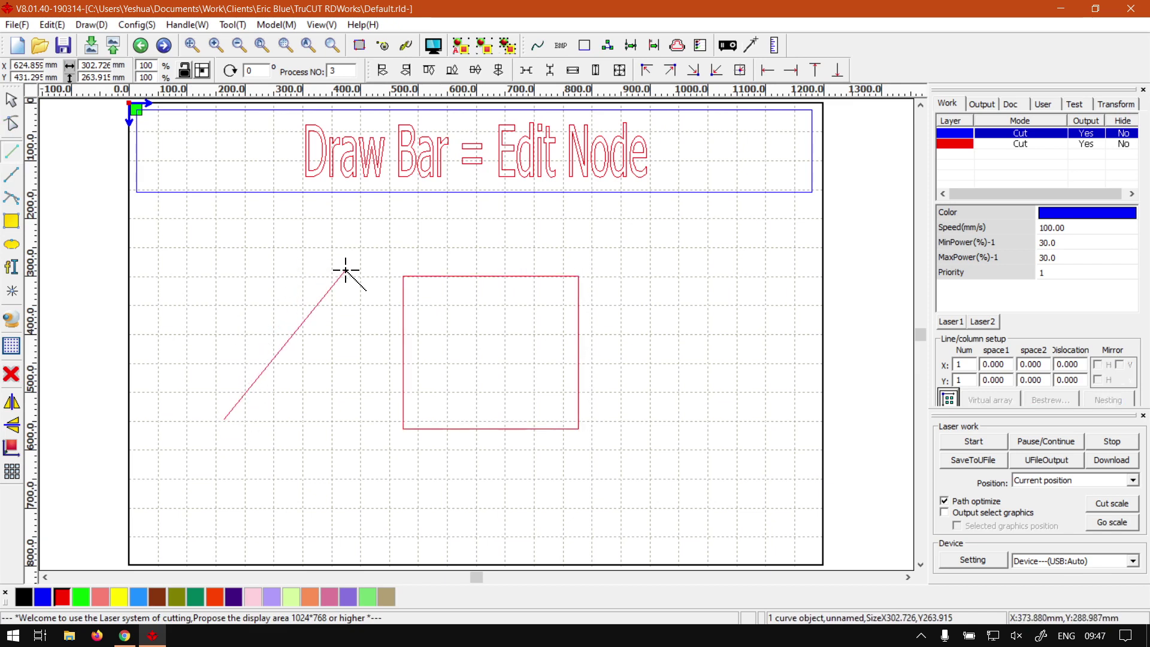
pyautogui.click(12, 124)
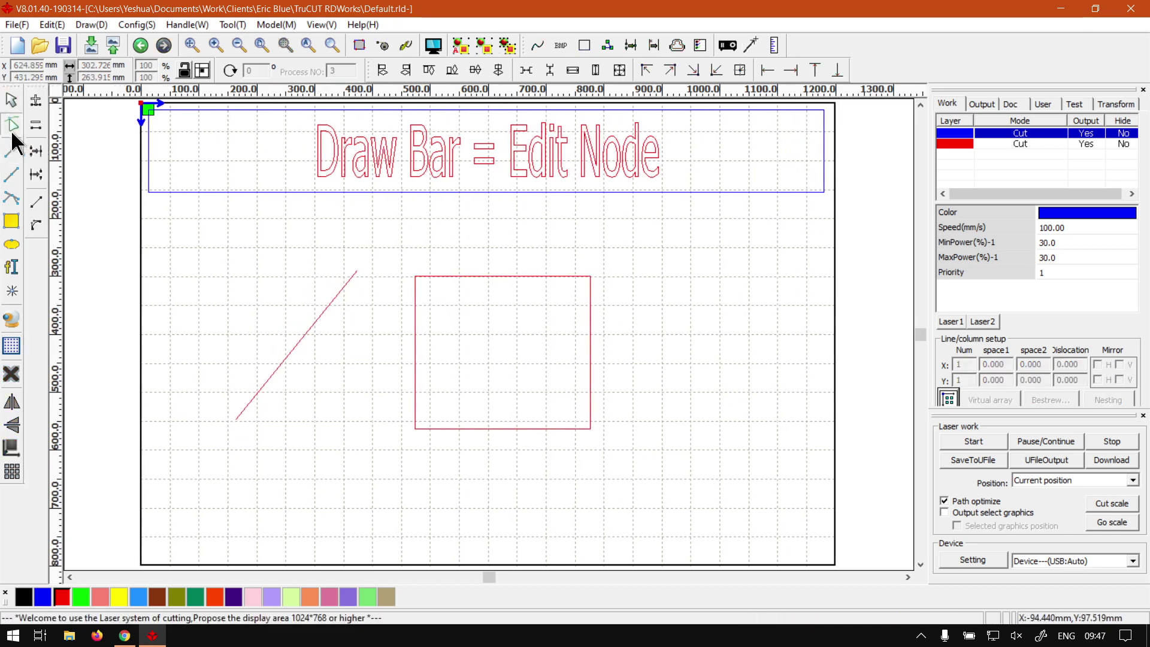
pyautogui.click(341, 289)
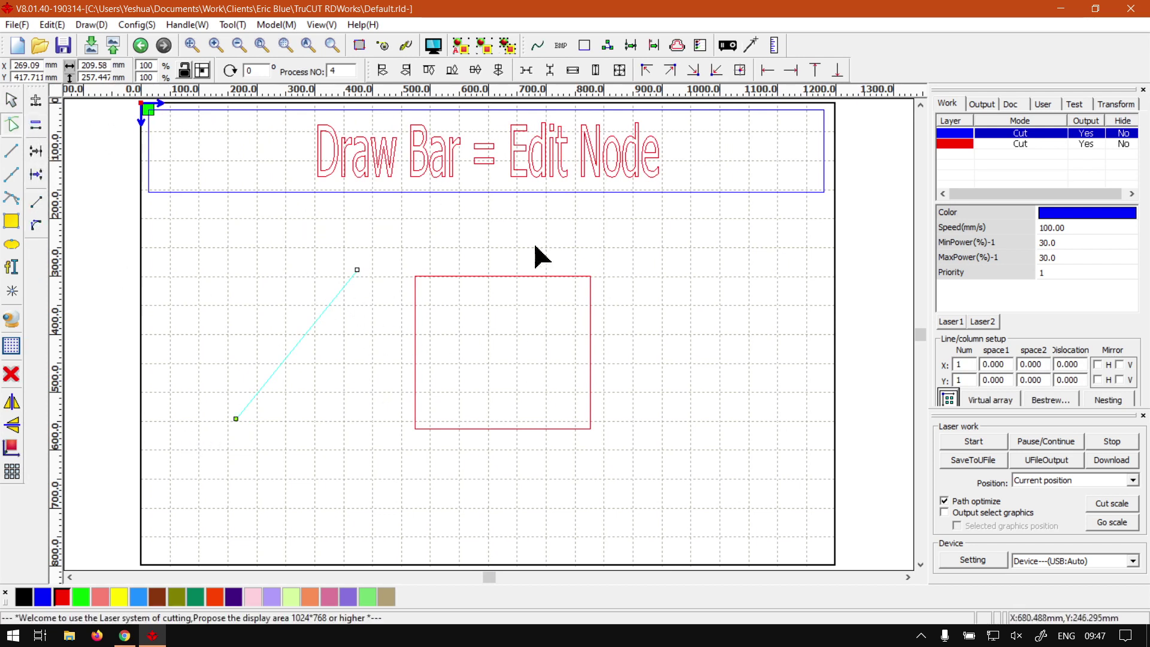
# - Add a node near the middle of the rectangle's right edge and pull it outwards to form a point
pyautogui.click(579, 429)
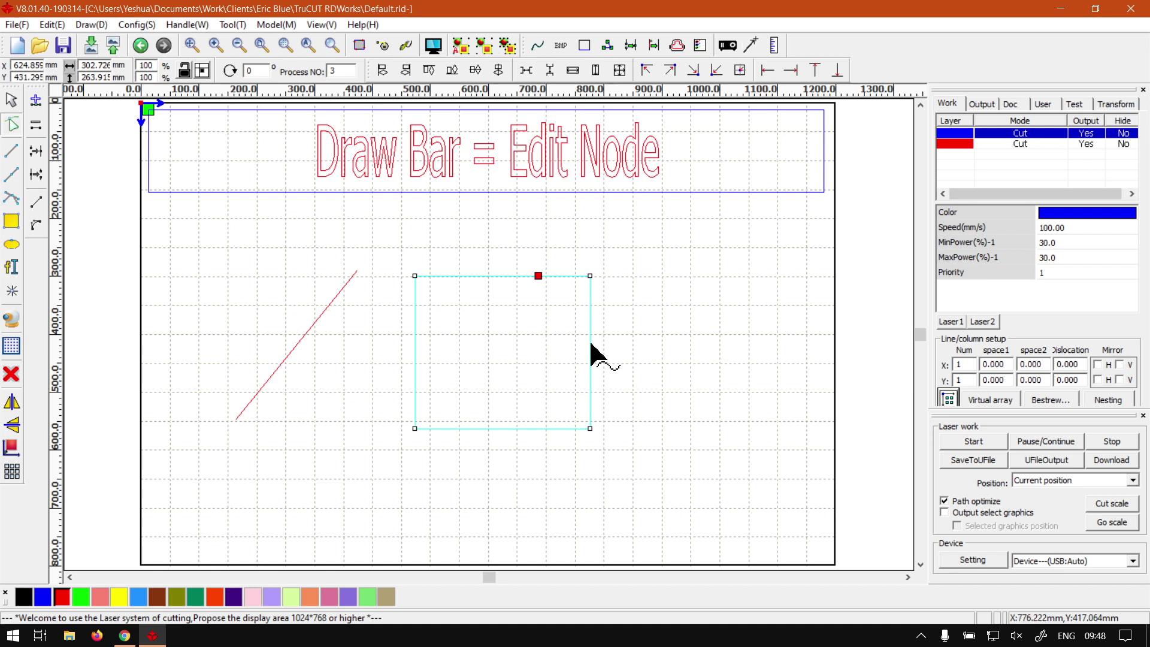
pyautogui.click(37, 108)
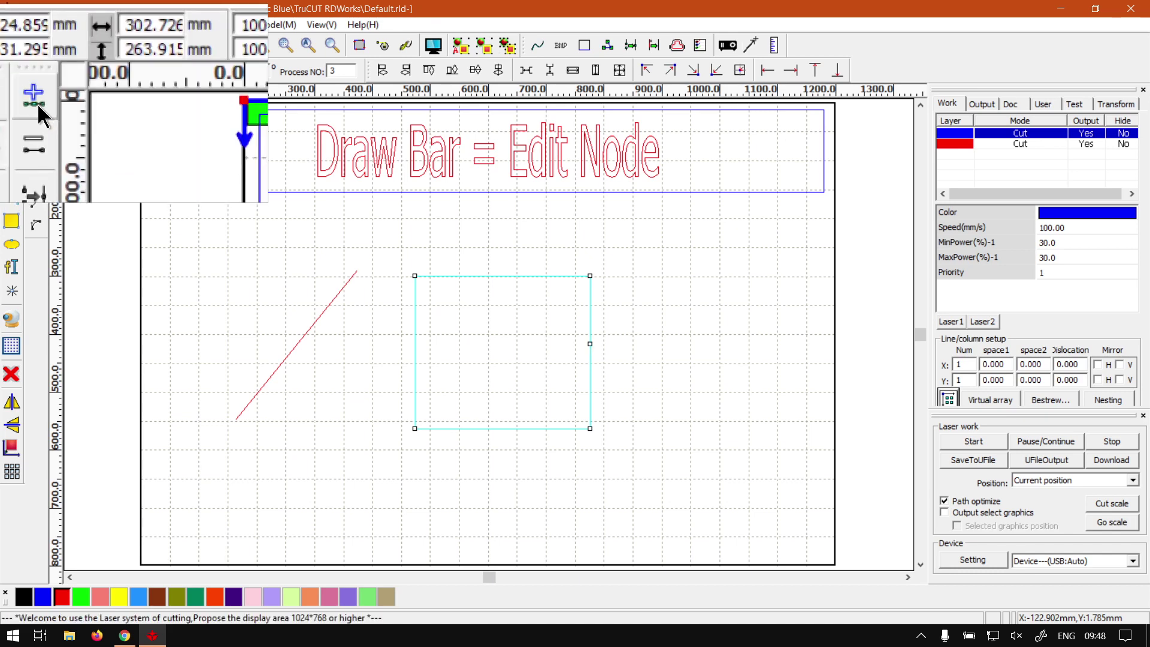
pyautogui.click(590, 345)
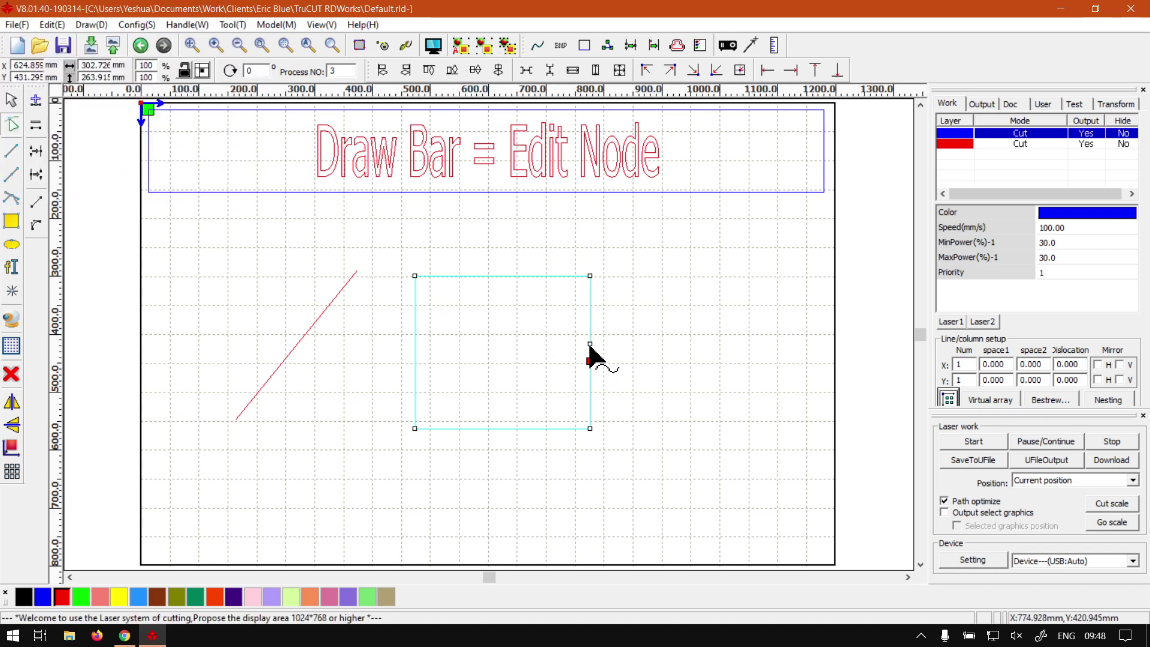
pyautogui.moveTo(590, 345); pyautogui.dragTo(674, 351)
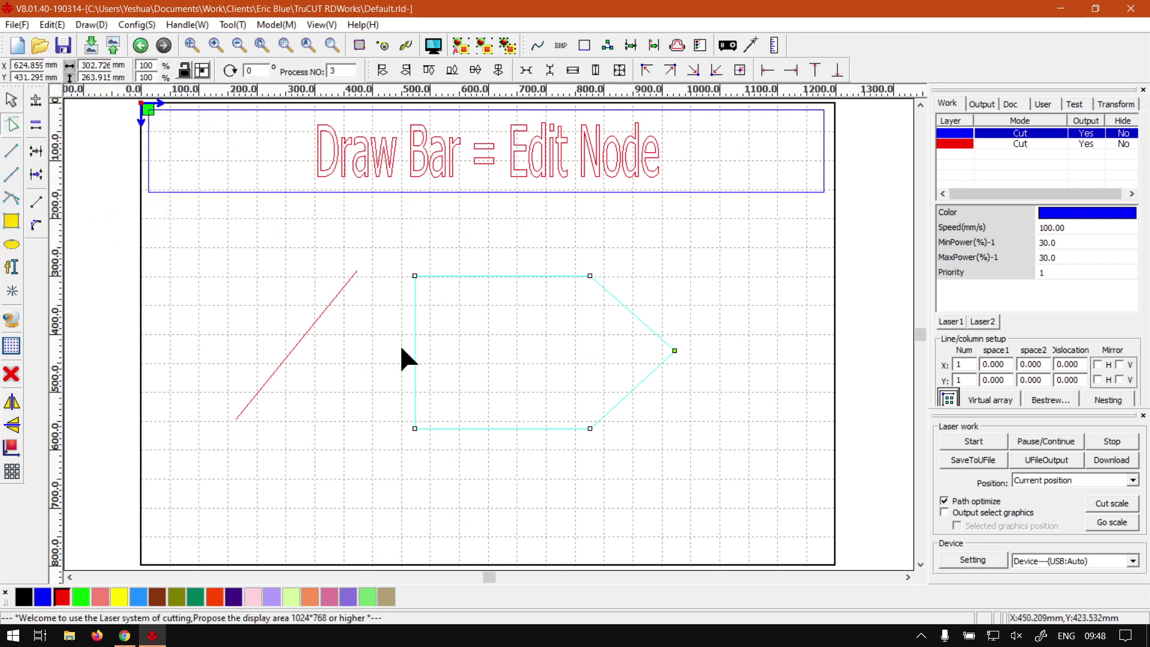
# - Convert the shape's bottom edge to a curve and bulge its left part downwards with the handle
pyautogui.moveTo(444, 266); pyautogui.dragTo(381, 465)
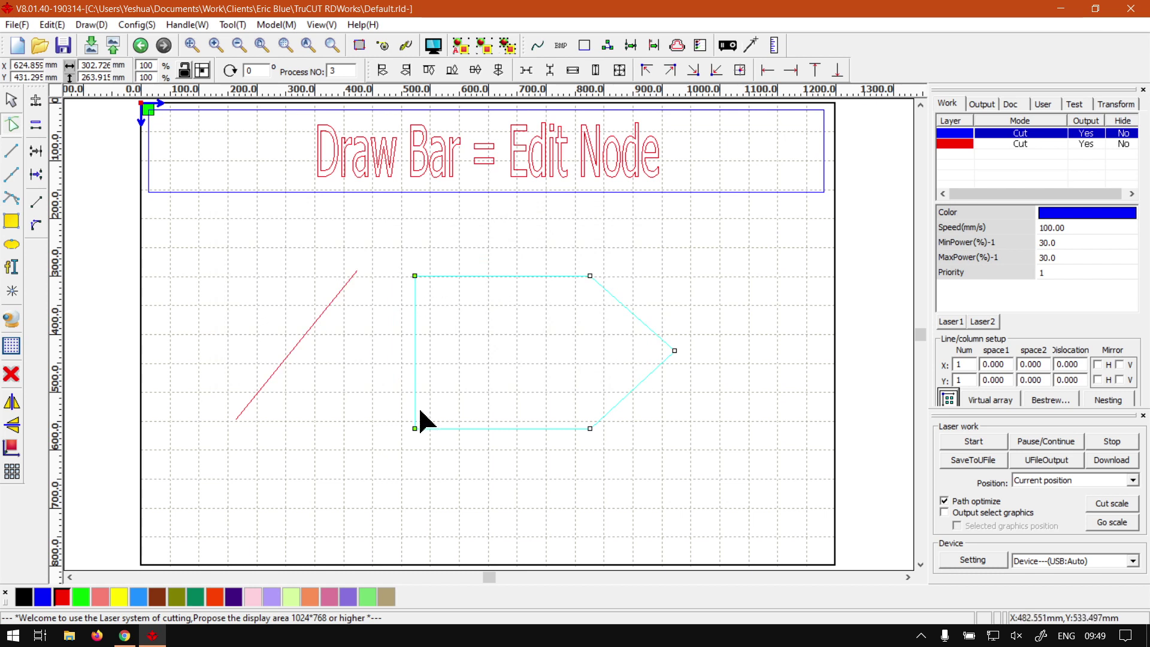
pyautogui.moveTo(334, 393); pyautogui.dragTo(479, 519)
pyautogui.click(36, 225)
pyautogui.moveTo(531, 423); pyautogui.dragTo(529, 389)
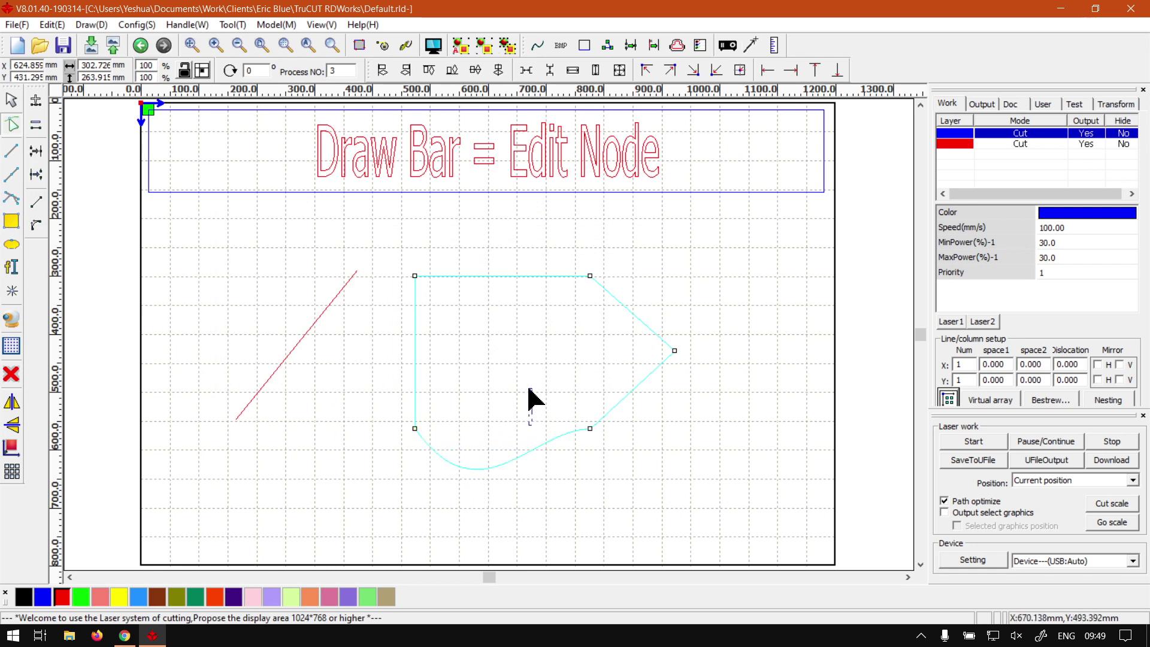
# - Select the nodes of the curved bottom edge and shift its right node slightly up and to the right
pyautogui.click(543, 426)
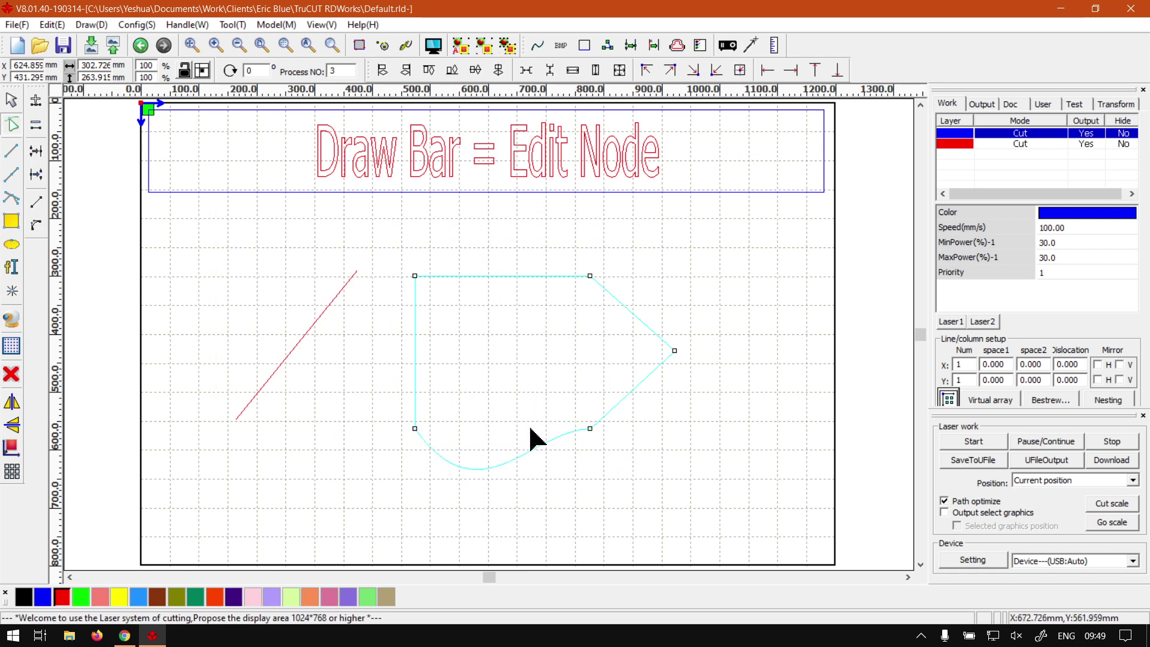
pyautogui.click(551, 437)
pyautogui.click(530, 420)
pyautogui.click(535, 430)
pyautogui.moveTo(558, 396); pyautogui.dragTo(624, 461)
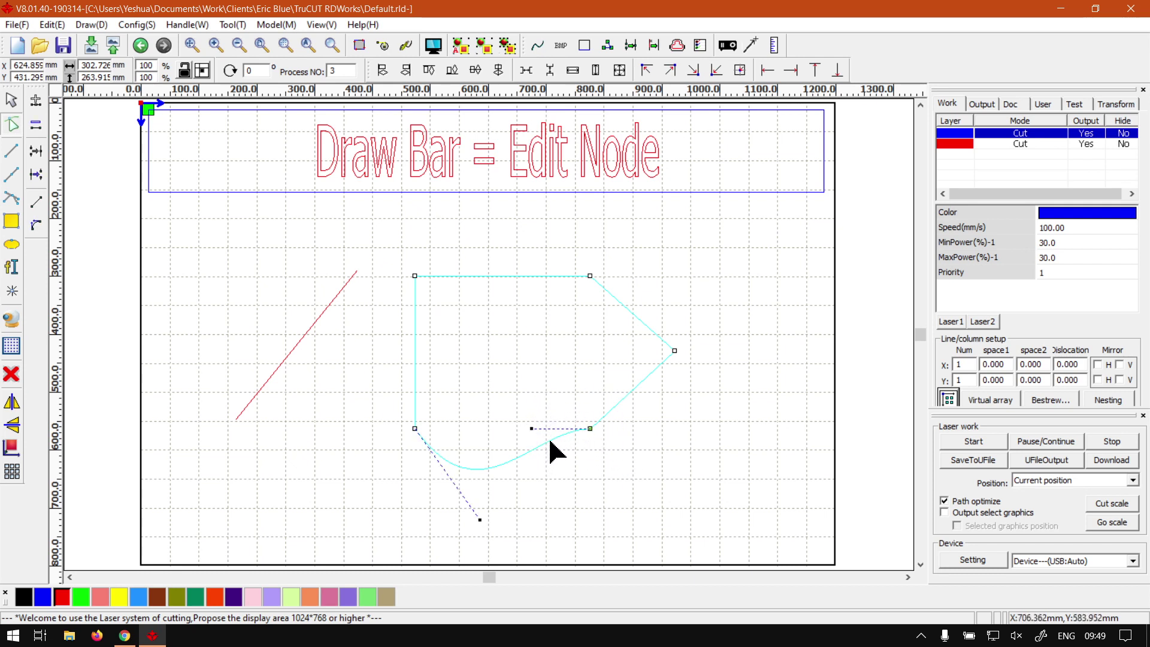
pyautogui.click(587, 432)
pyautogui.moveTo(590, 429)
pyautogui.mouseDown()
pyautogui.moveTo(580, 426)
pyautogui.moveTo(593, 426)
pyautogui.mouseUp()
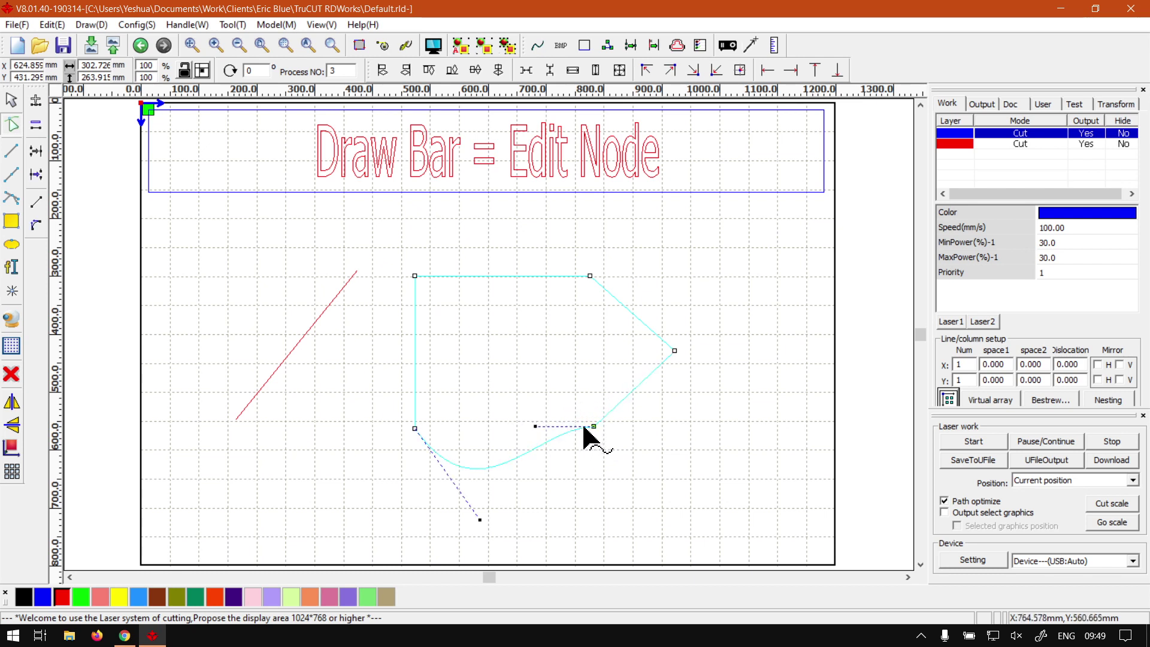
# - Reshape the bottom curve by moving both of its handles upwards
pyautogui.click(415, 429)
pyautogui.moveTo(479, 518); pyautogui.dragTo(482, 507)
pyautogui.moveTo(536, 426); pyautogui.dragTo(530, 384)
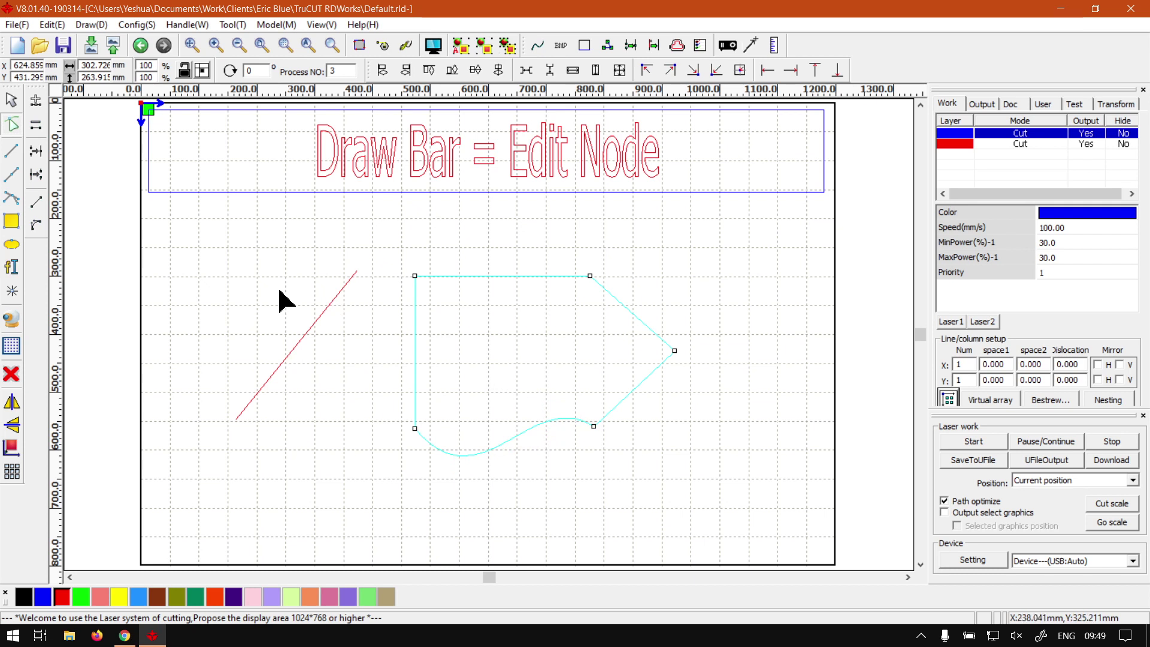
# - Select the bottom-left node and convert the curved bottom edge to a straight line
pyautogui.click(440, 343)
pyautogui.moveTo(521, 361); pyautogui.dragTo(656, 489)
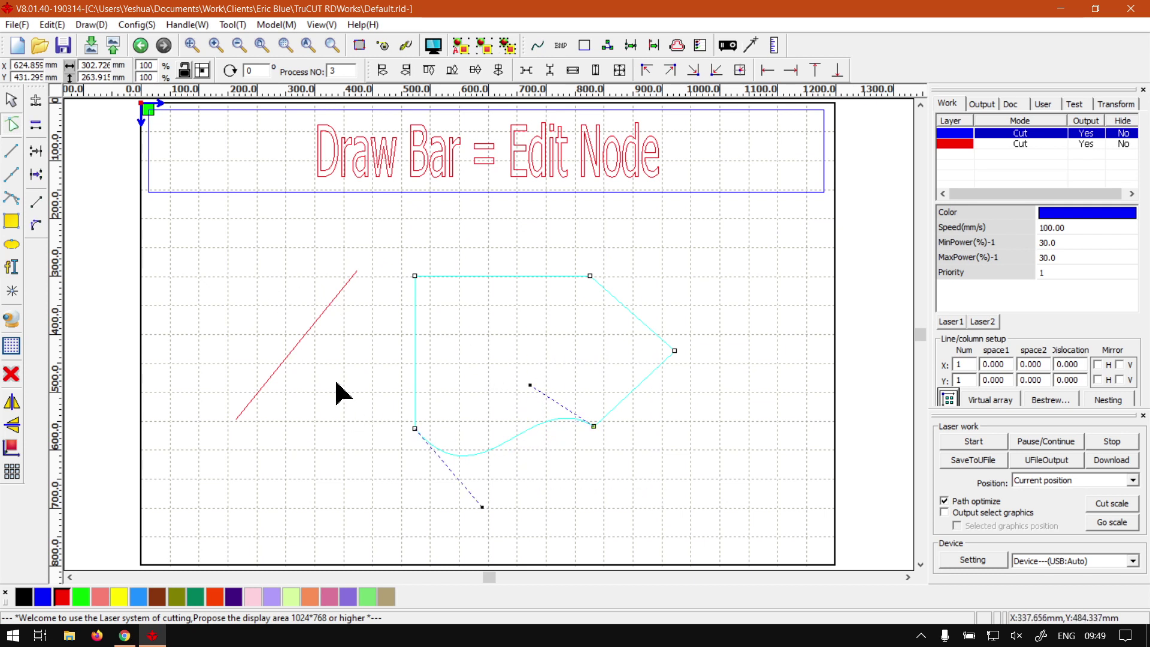
pyautogui.moveTo(331, 369); pyautogui.dragTo(485, 479)
pyautogui.click(36, 202)
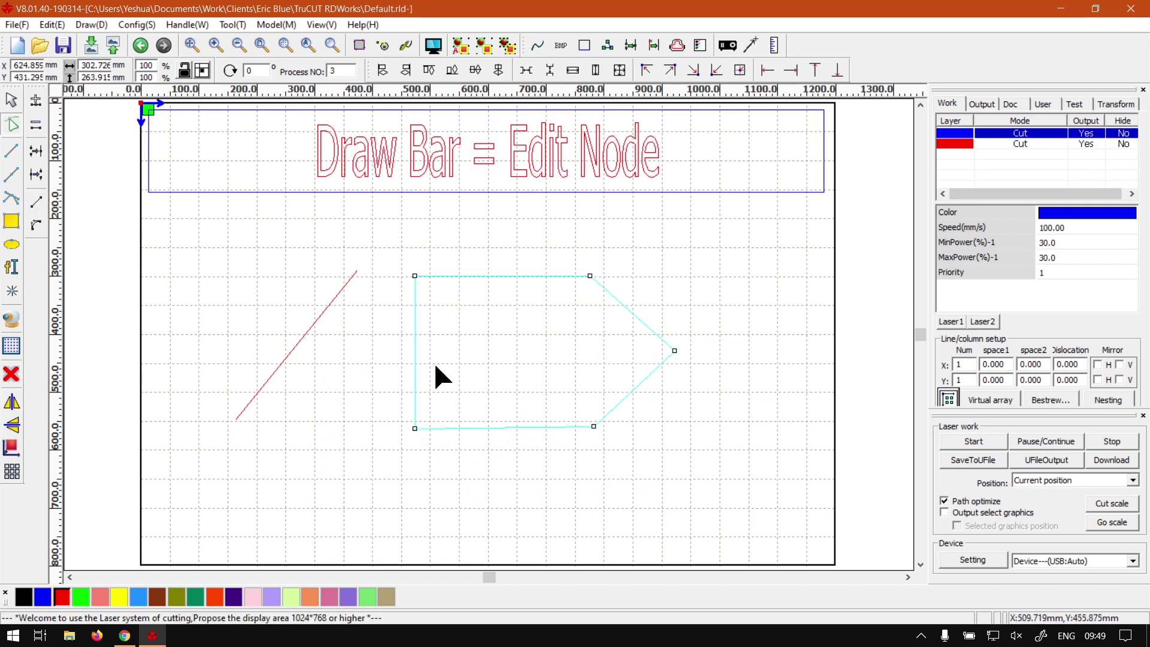
# - Leave node editing with the selection tool and switch to the softwaretraining.co.za page in Chrome
pyautogui.click(12, 100)
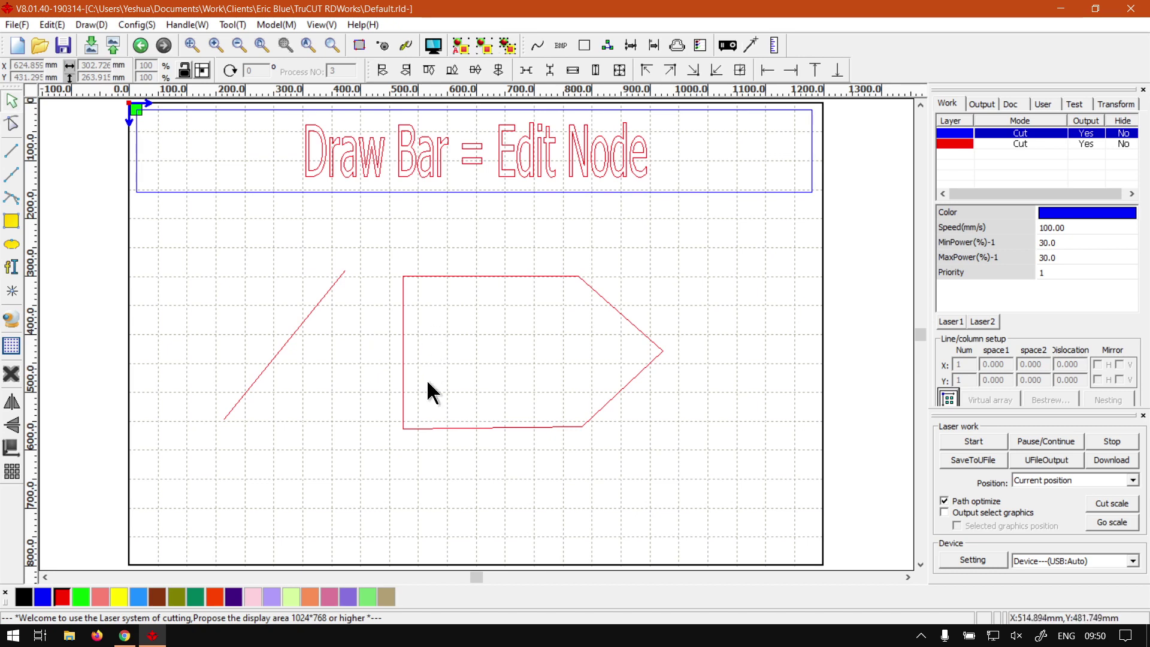
pyautogui.click(151, 636)
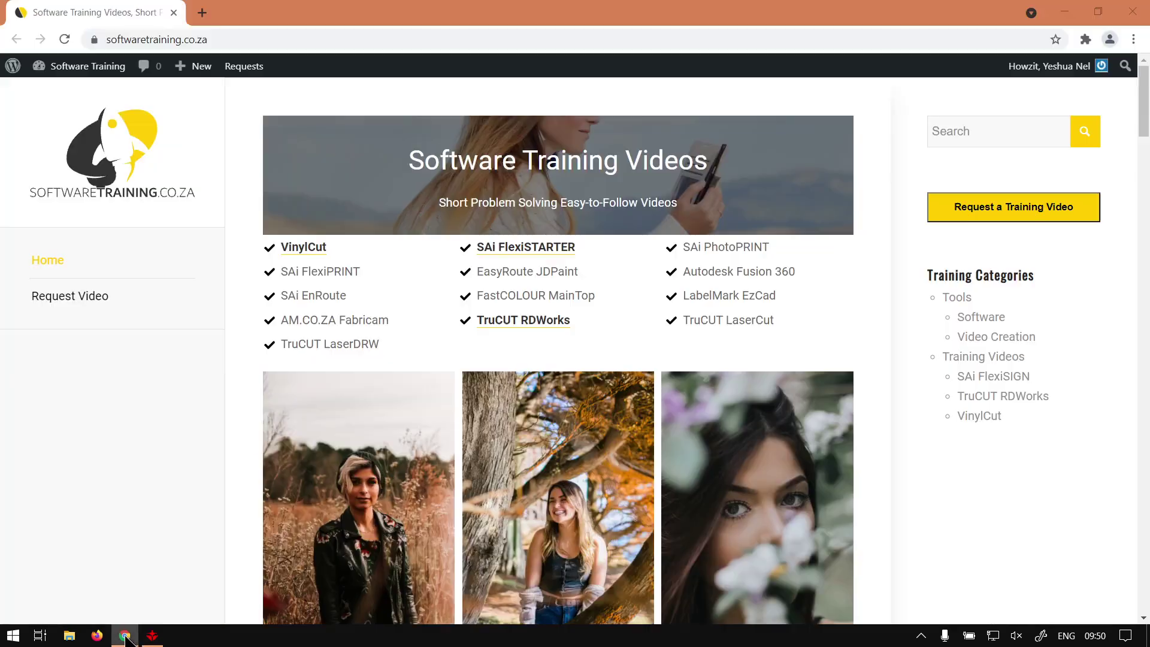